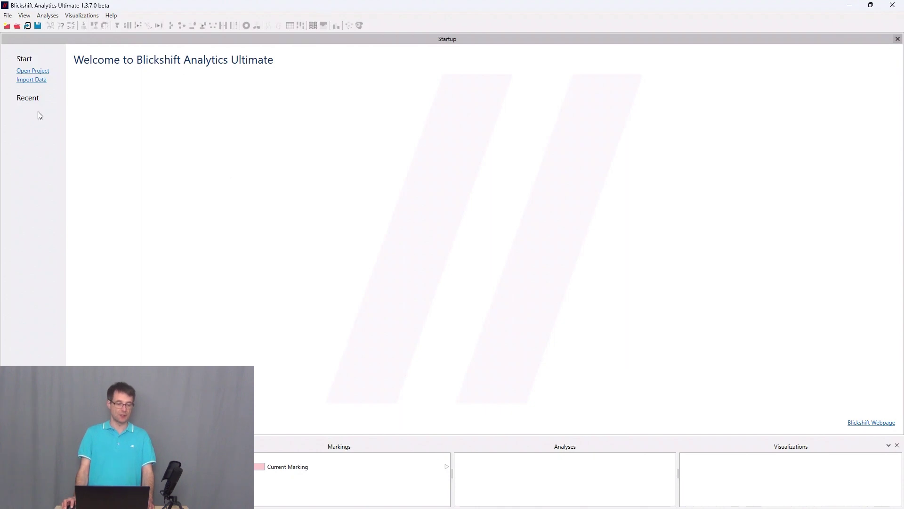
- Load the AMP CSV files p1_taskA through p9_taskB into a new file import
{"action": "left_click", "coordinate": [23, 80]}
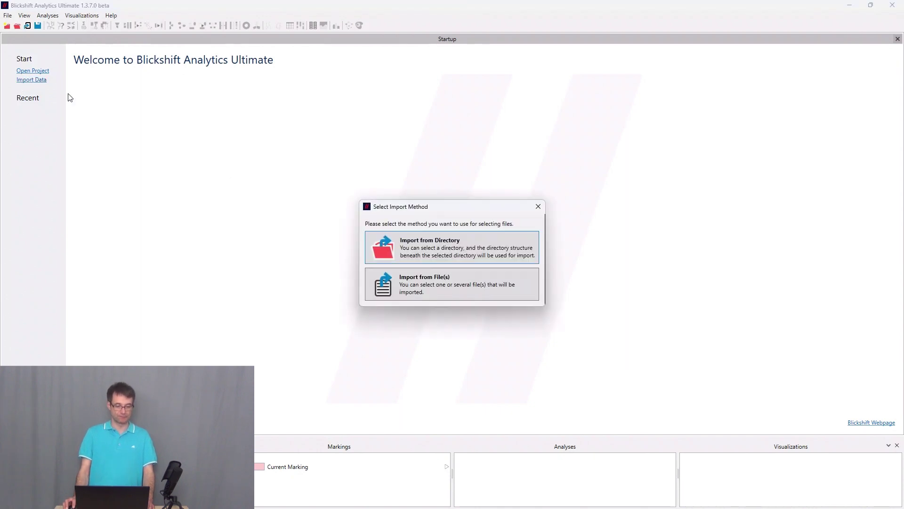
{"action": "left_click", "coordinate": [454, 288]}
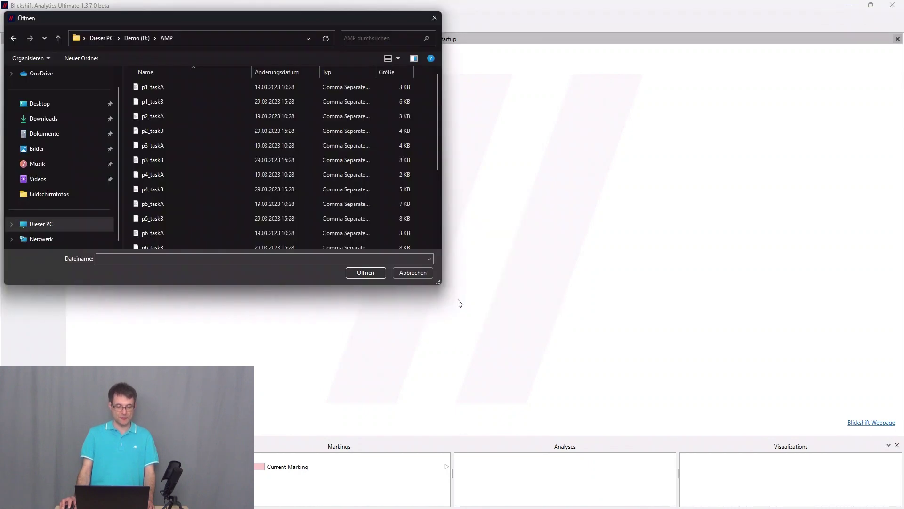
{"action": "left_click", "coordinate": [178, 88]}
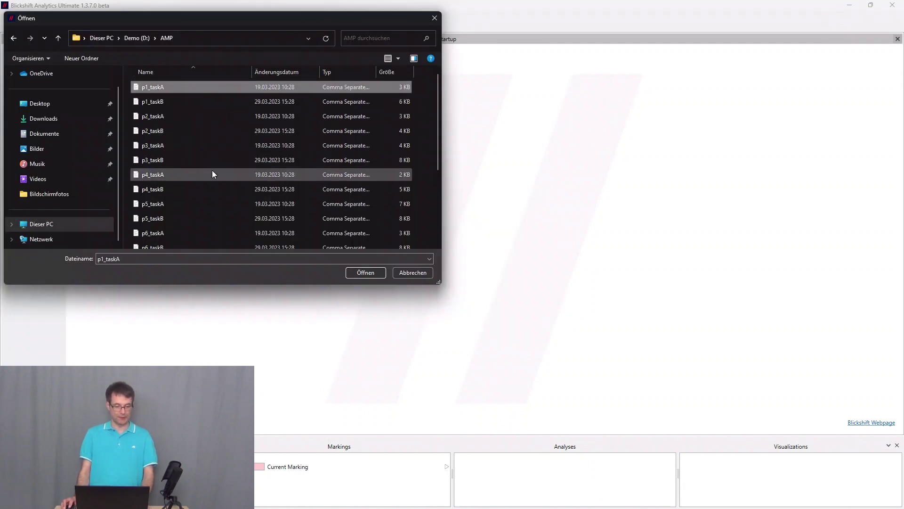
{"action": "scroll", "coordinate": [212, 172], "scroll_direction": "down", "scroll_amount": 3}
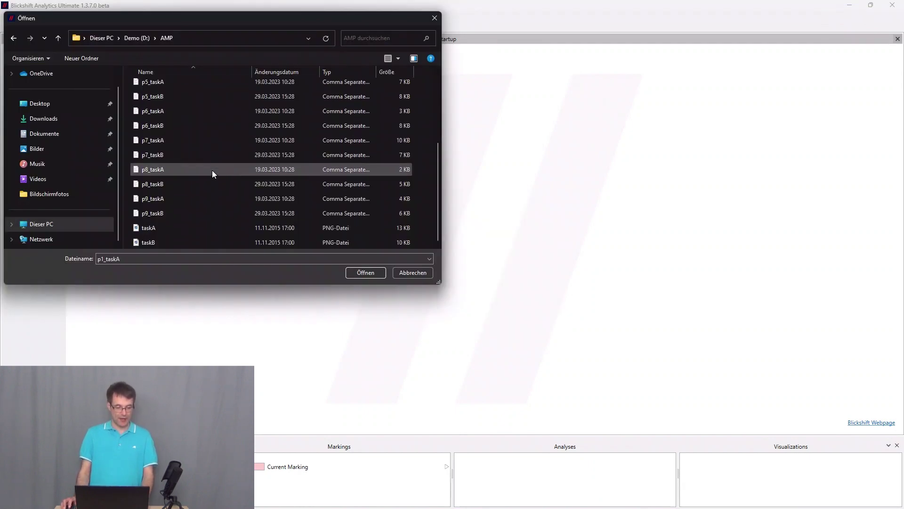
{"action": "left_click", "coordinate": [199, 214], "text": "shift"}
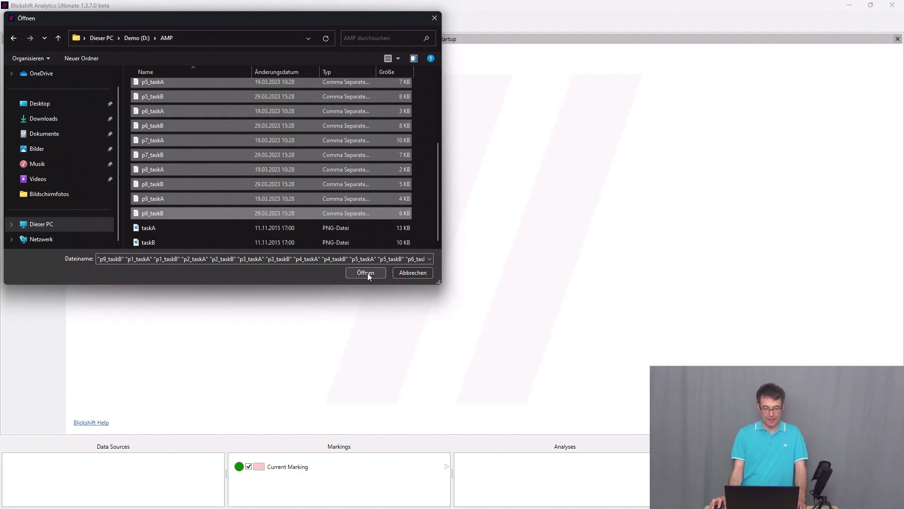
{"action": "left_click", "coordinate": [368, 273]}
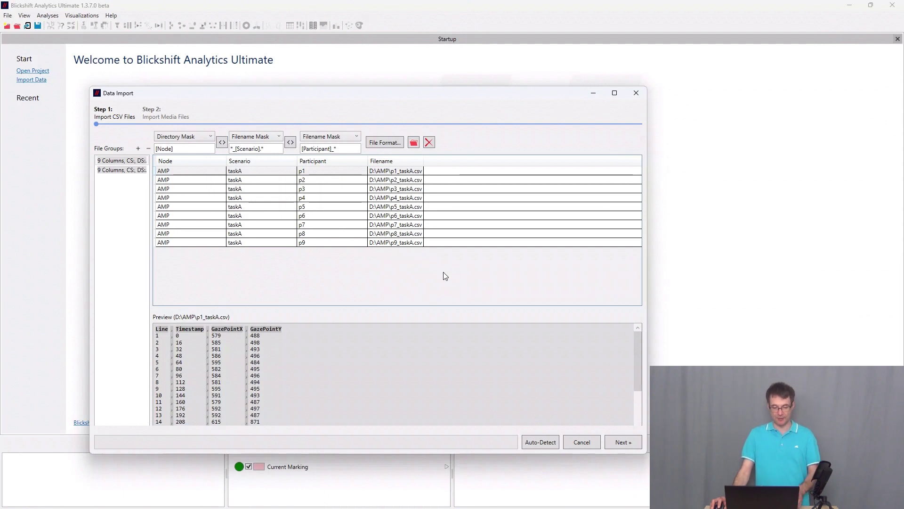
- Import the gaze CSVs and attach taskA.png and taskB.png as stimulus media
{"action": "left_click", "coordinate": [615, 444]}
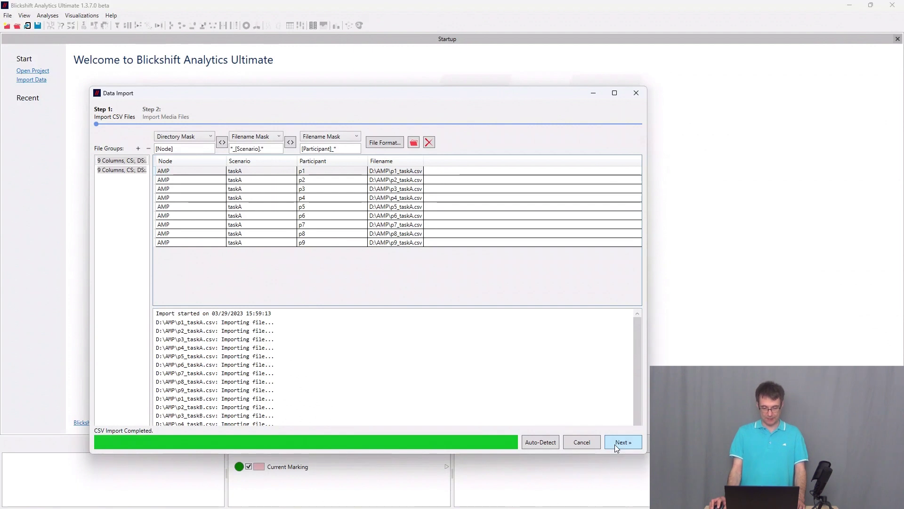
{"action": "left_click", "coordinate": [614, 445]}
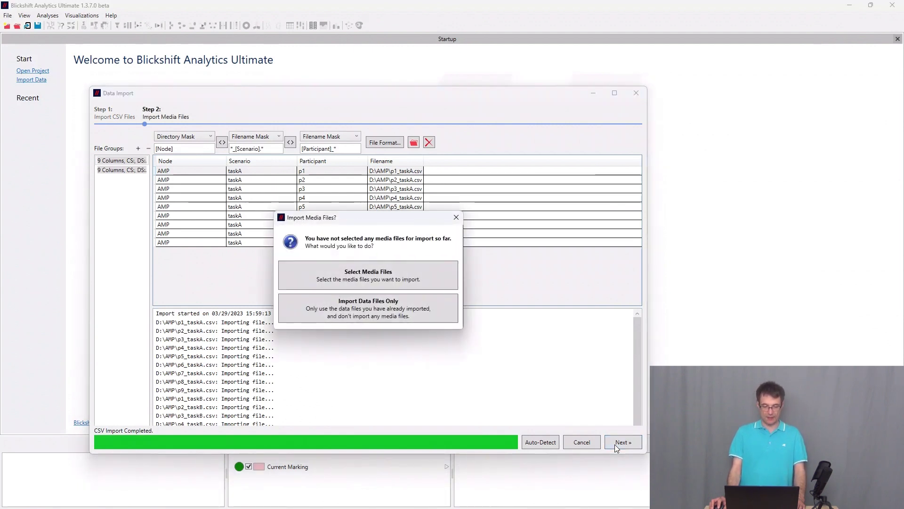
{"action": "left_click", "coordinate": [399, 287]}
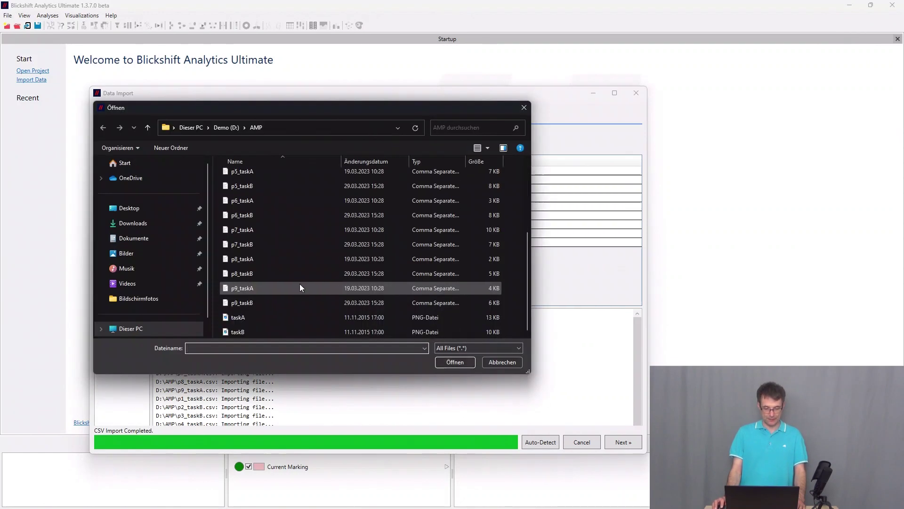
{"action": "left_click", "coordinate": [276, 318]}
{"action": "left_click", "coordinate": [275, 330], "text": "shift"}
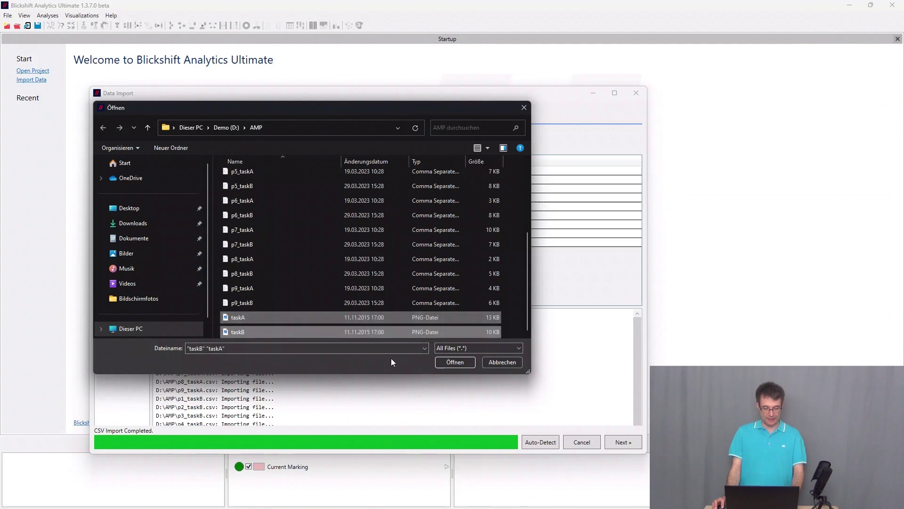
{"action": "left_click", "coordinate": [454, 362]}
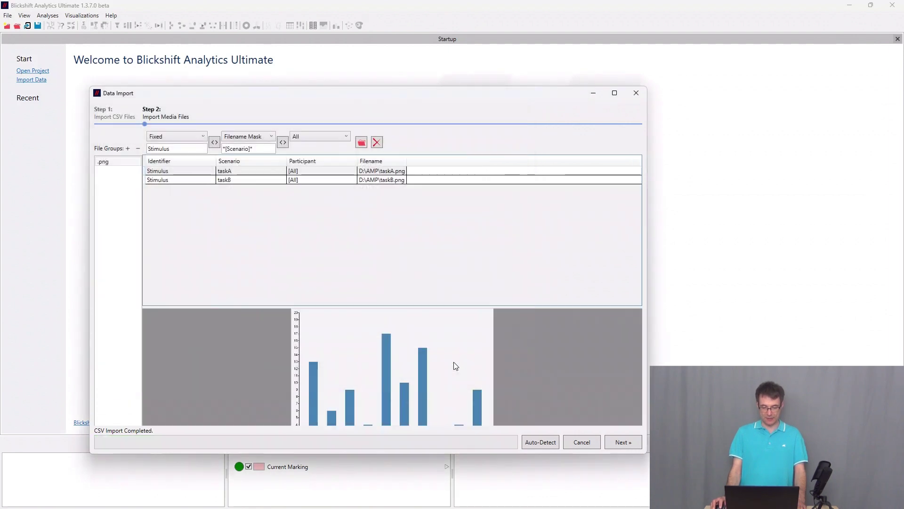
{"action": "left_click", "coordinate": [619, 443]}
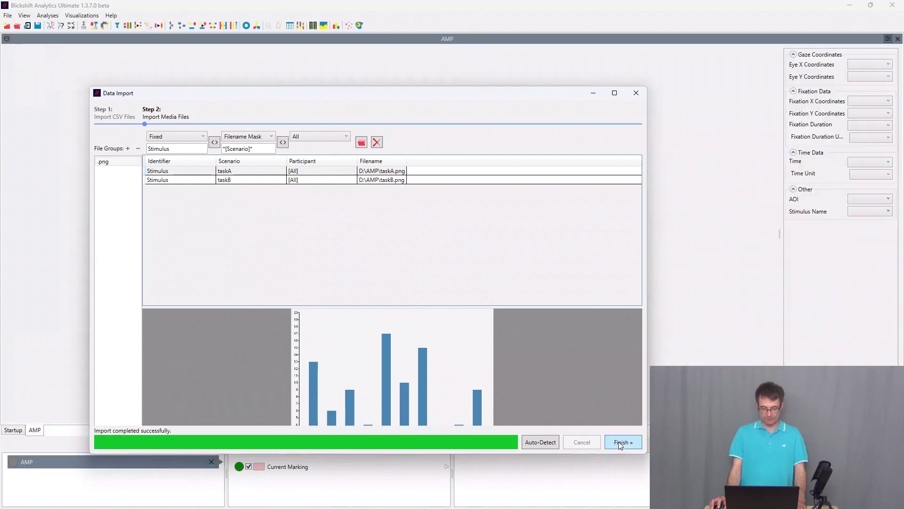
- Finish the import wizard and set the AMP time unit to Millisecond (ms)
{"action": "left_click", "coordinate": [619, 444]}
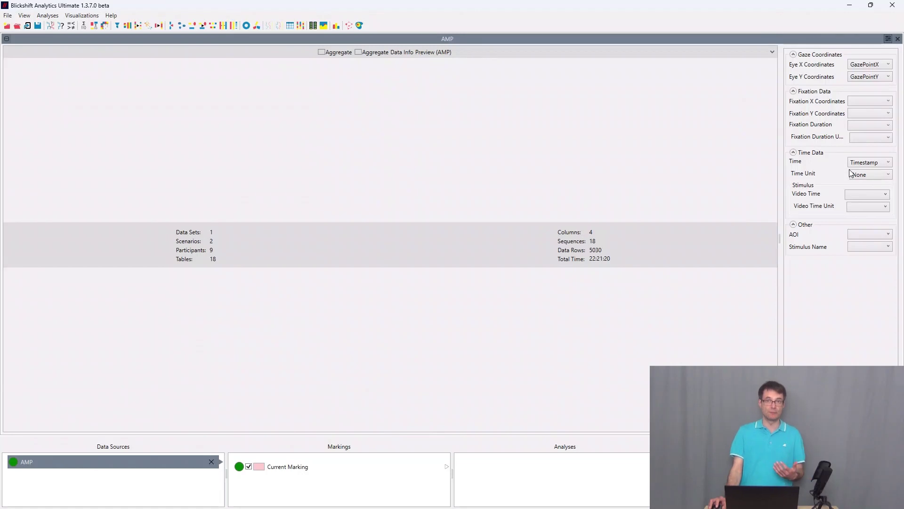
{"action": "left_click", "coordinate": [882, 179]}
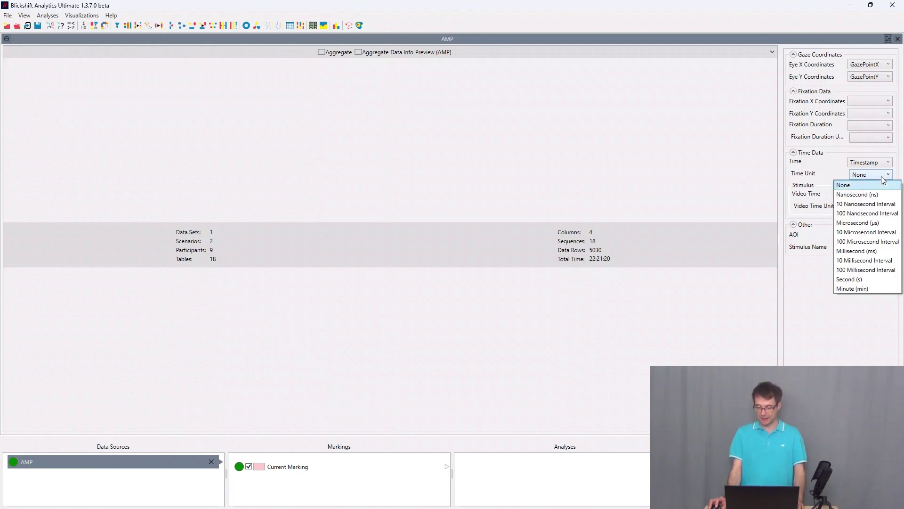
{"action": "left_click", "coordinate": [865, 251]}
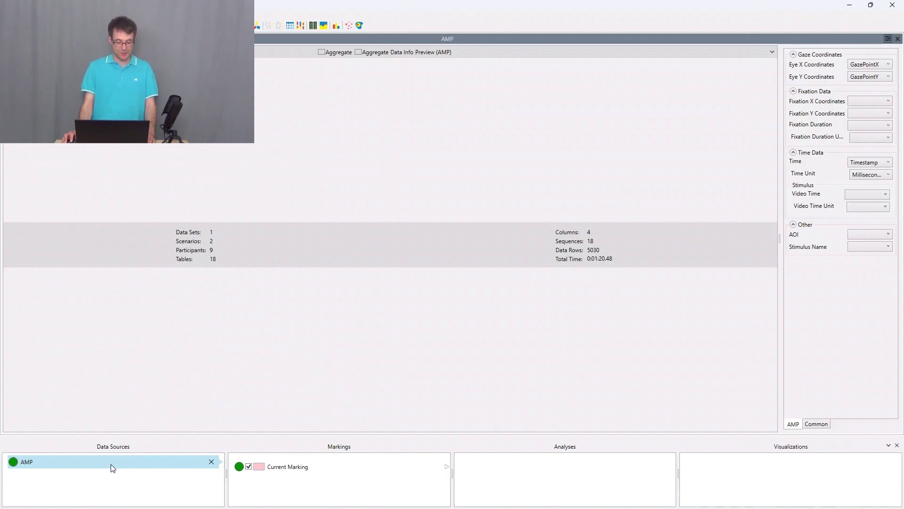
{"action": "right_click", "coordinate": [111, 462]}
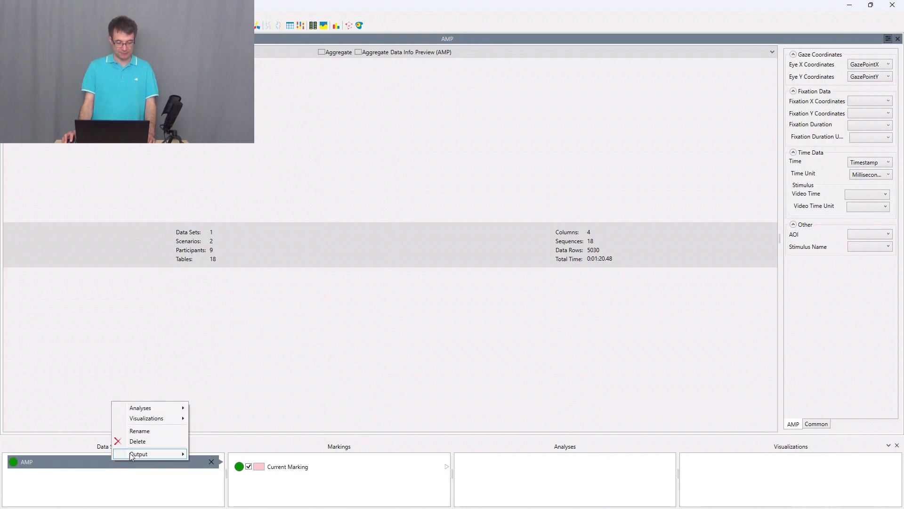
{"action": "mouse_move", "coordinate": [142, 419]}
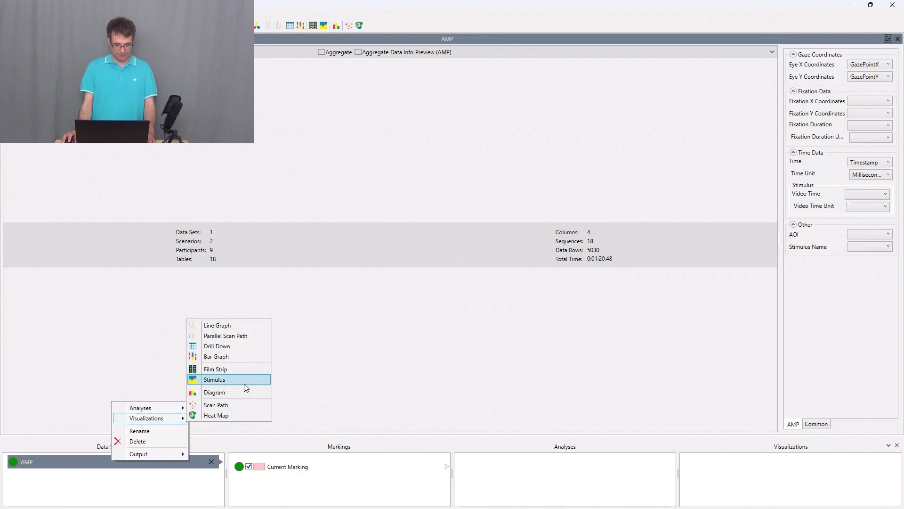
{"action": "left_click", "coordinate": [246, 406]}
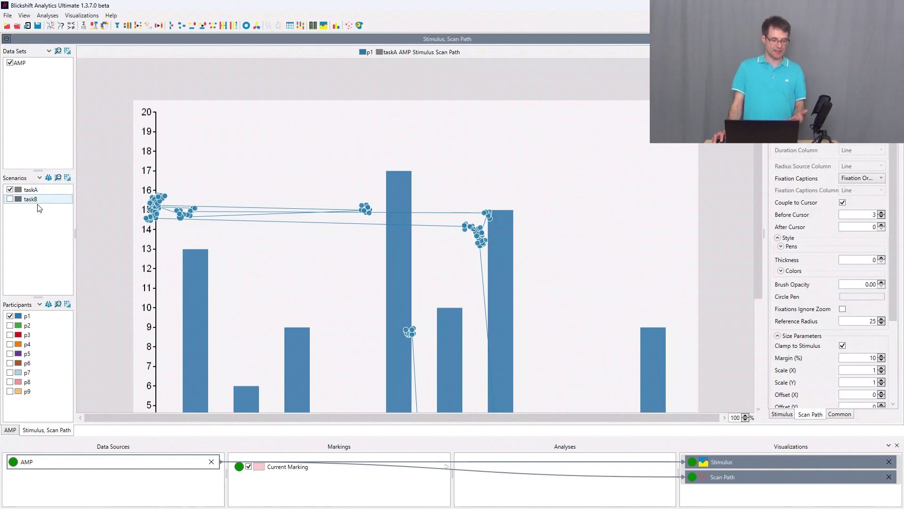
- Check all participants p1–p9 and zoom out to 22% to show every full scan path
{"action": "left_click_drag", "start_coordinate": [39, 171], "coordinate": [38, 93]}
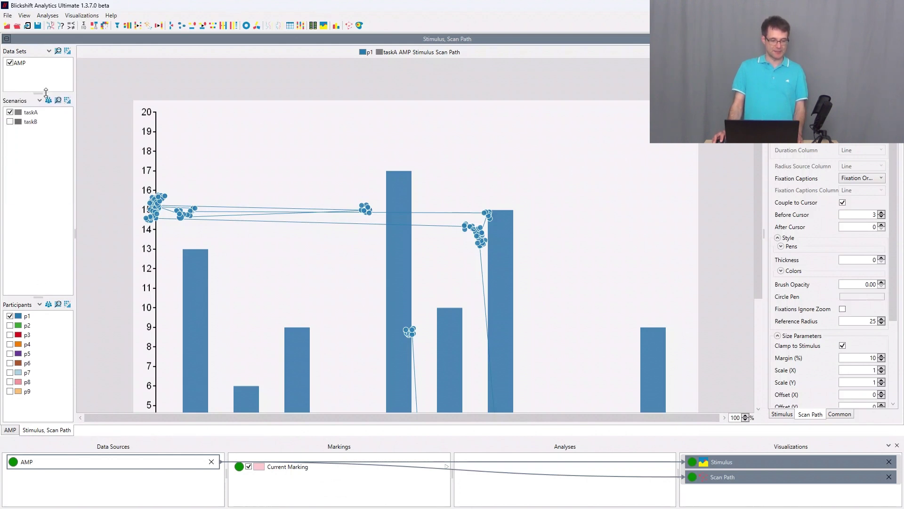
{"action": "left_click_drag", "start_coordinate": [38, 295], "coordinate": [39, 146]}
{"action": "right_click", "coordinate": [37, 216]}
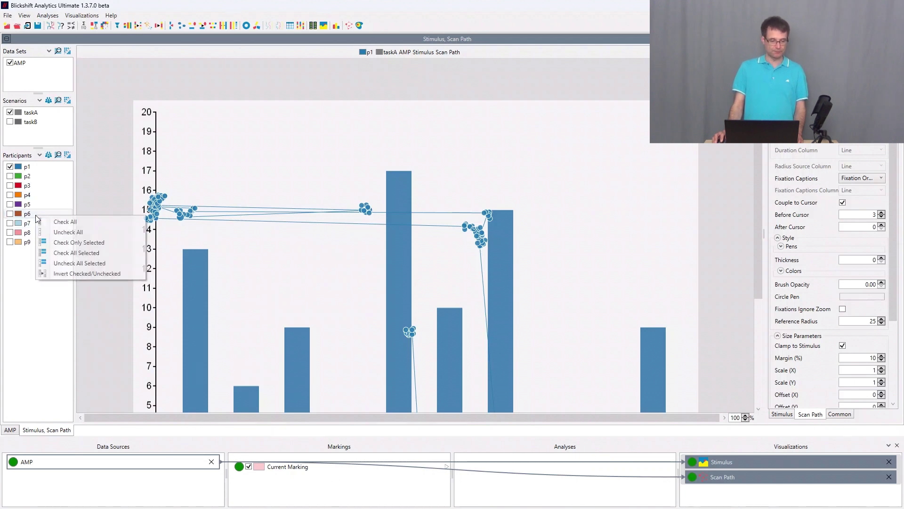
{"action": "left_click", "coordinate": [66, 223]}
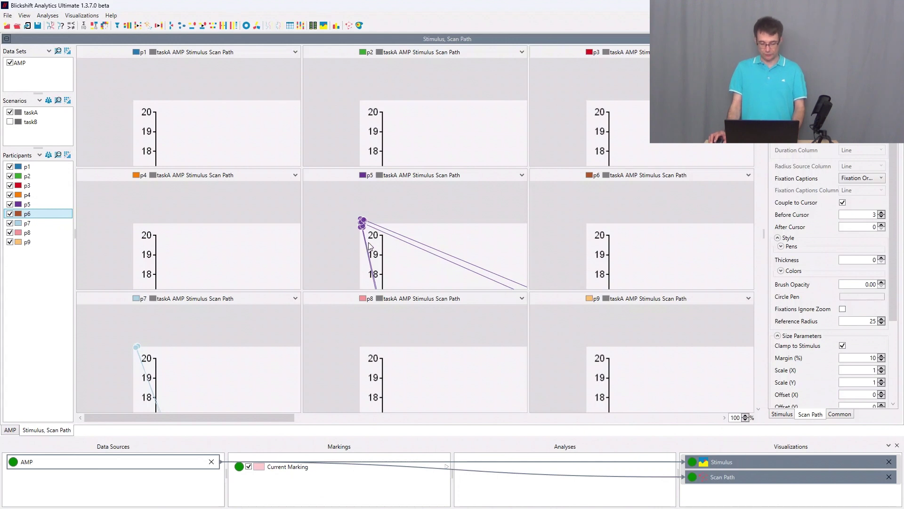
{"action": "scroll", "coordinate": [370, 246], "scroll_direction": "down", "scroll_amount": 7}
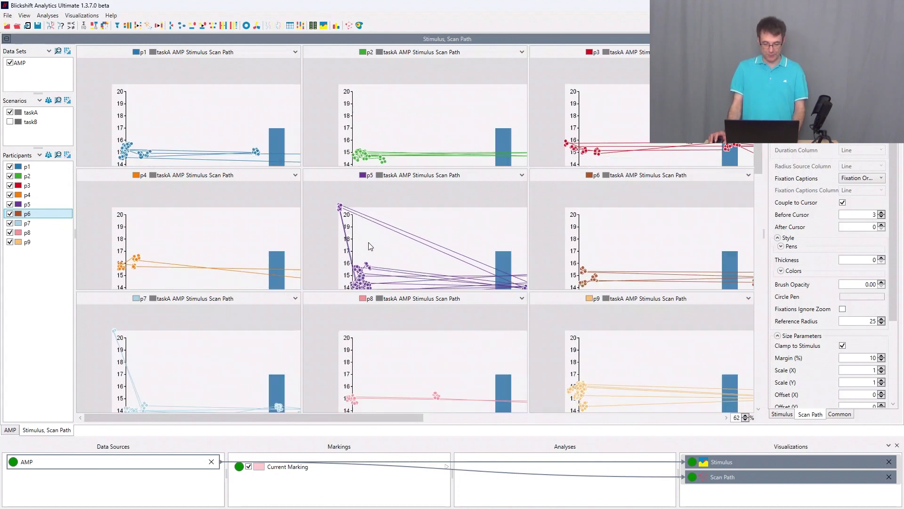
{"action": "scroll", "coordinate": [370, 246], "scroll_direction": "down", "scroll_amount": 8}
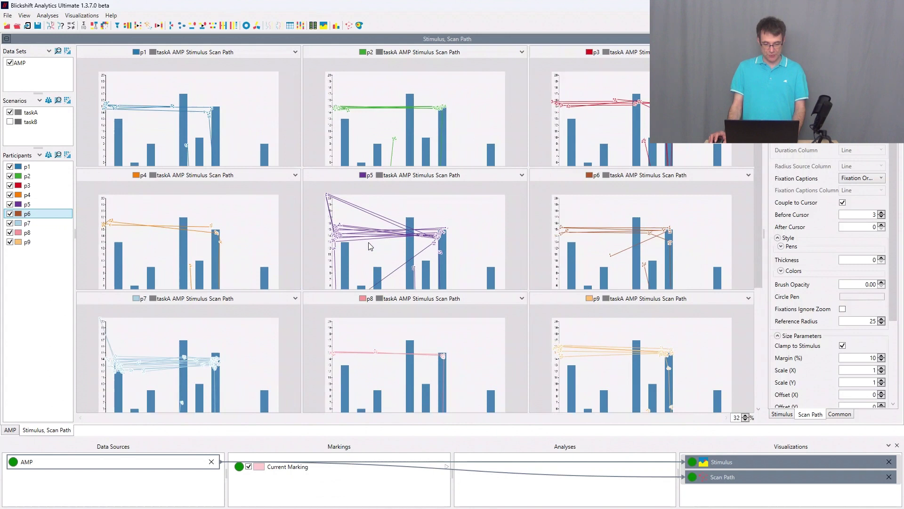
{"action": "scroll", "coordinate": [370, 245], "scroll_direction": "down", "scroll_amount": 1}
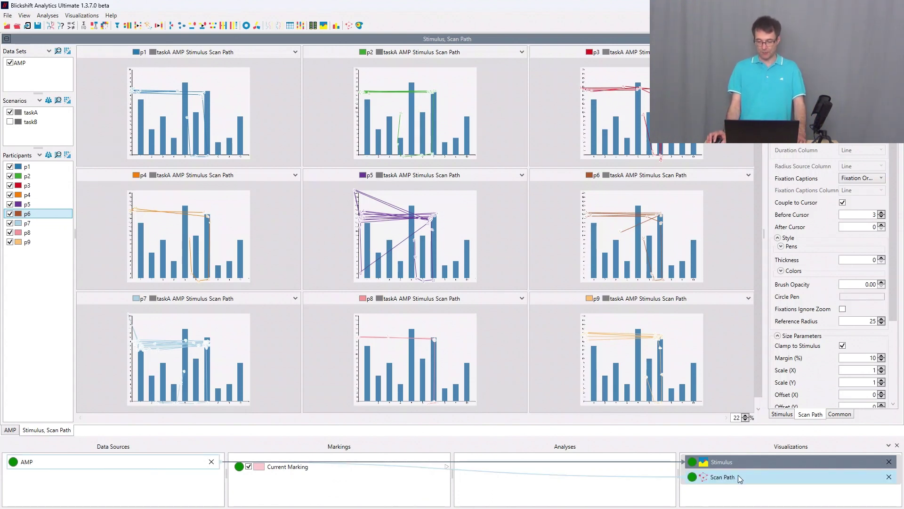
- Add a Heat Map visualization of the AMP data source
{"action": "right_click", "coordinate": [108, 465]}
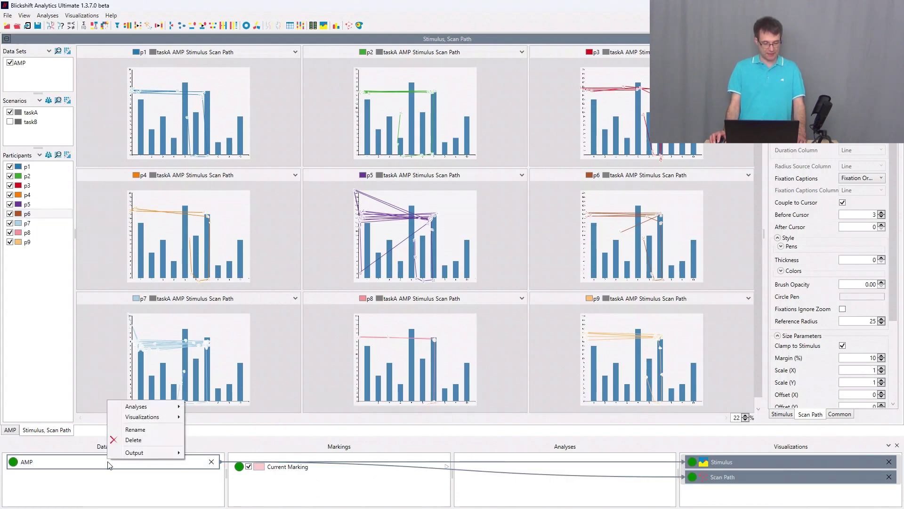
{"action": "mouse_move", "coordinate": [144, 422]}
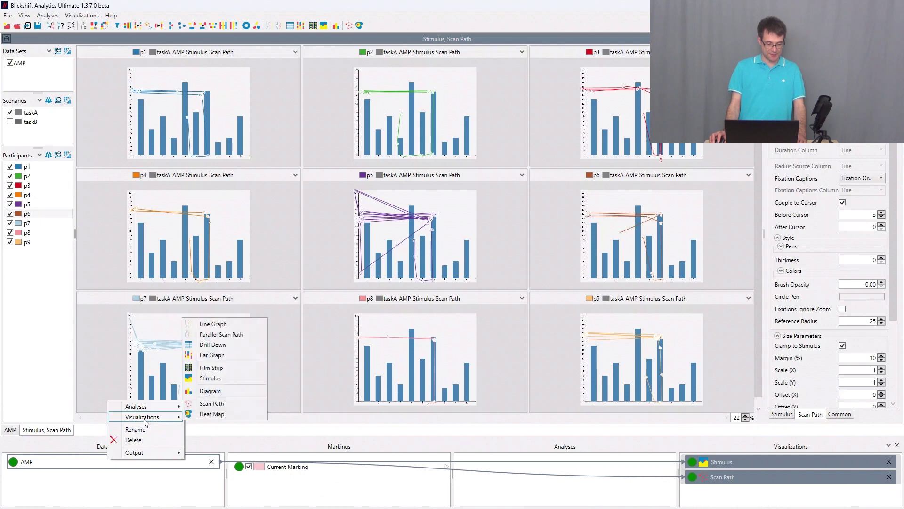
{"action": "left_click", "coordinate": [232, 419]}
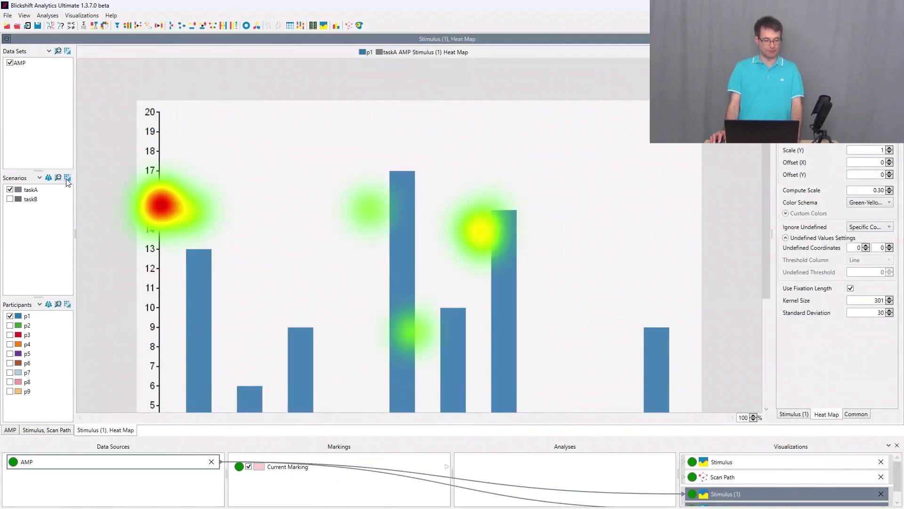
- Check all nine participants and zoom out to show each participant's heat map
{"action": "left_click_drag", "start_coordinate": [43, 171], "coordinate": [40, 101]}
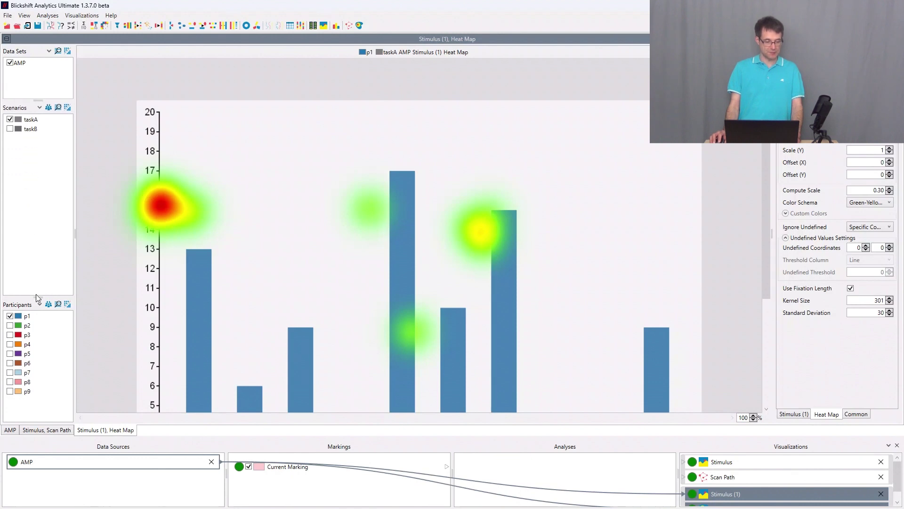
{"action": "left_click_drag", "start_coordinate": [36, 295], "coordinate": [34, 154]}
{"action": "right_click", "coordinate": [38, 185]}
{"action": "left_click", "coordinate": [52, 197]}
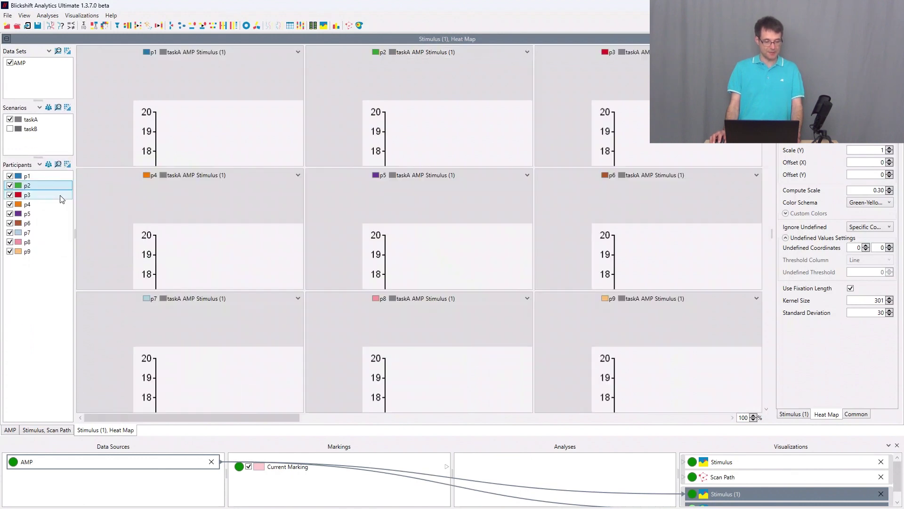
{"action": "scroll", "coordinate": [409, 223], "scroll_direction": "down", "scroll_amount": 5}
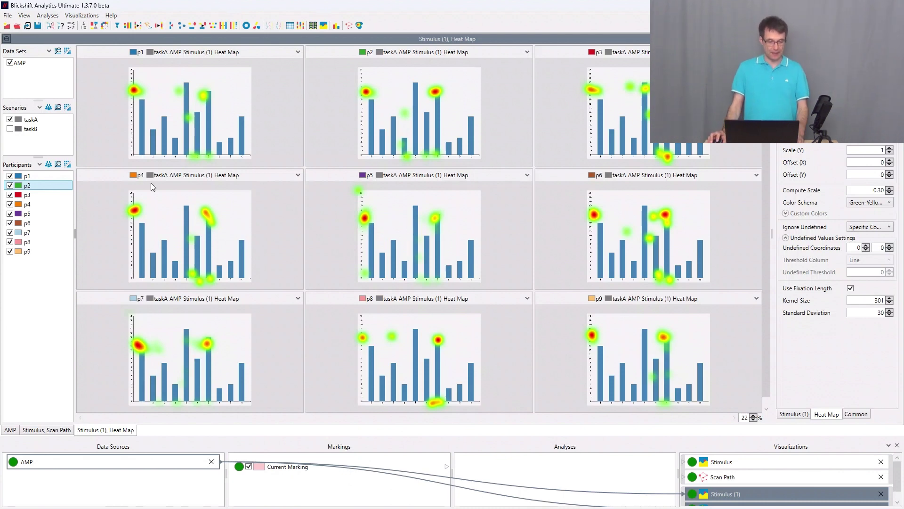
- Aggregate participants p1–p9 into one combined taskA heat map and zoom in
{"action": "left_click", "coordinate": [69, 166]}
{"action": "scroll", "coordinate": [469, 270], "scroll_direction": "up", "scroll_amount": 4}
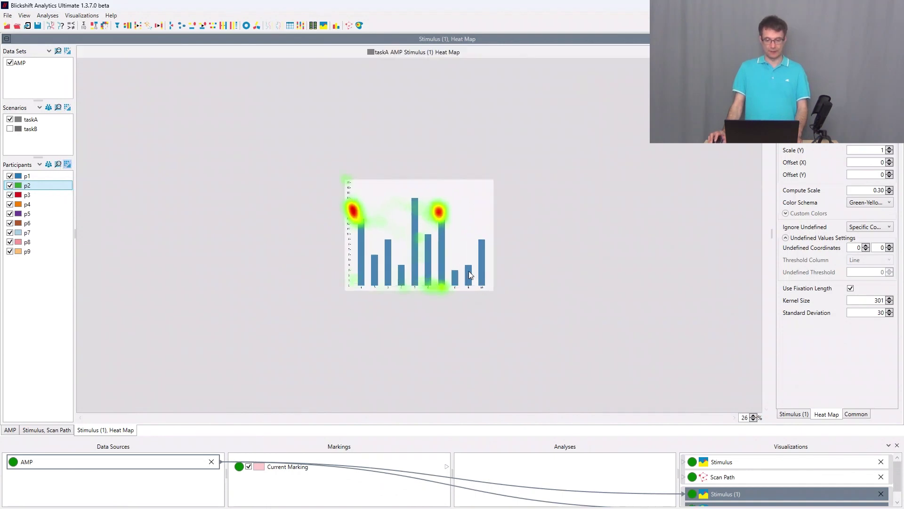
{"action": "scroll", "coordinate": [470, 275], "scroll_direction": "up", "scroll_amount": 2}
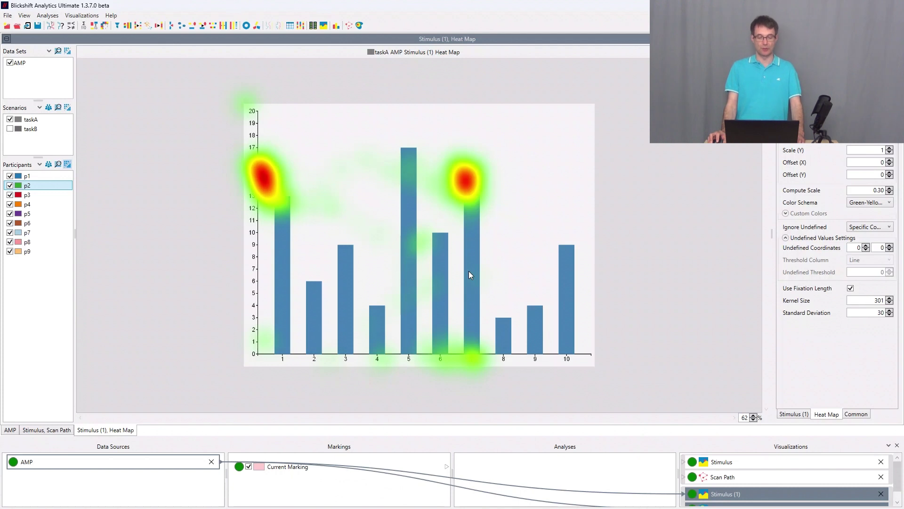
- Return to the Scan Path view and aggregate all nine participants into one overlaid plot
{"action": "left_click", "coordinate": [728, 481]}
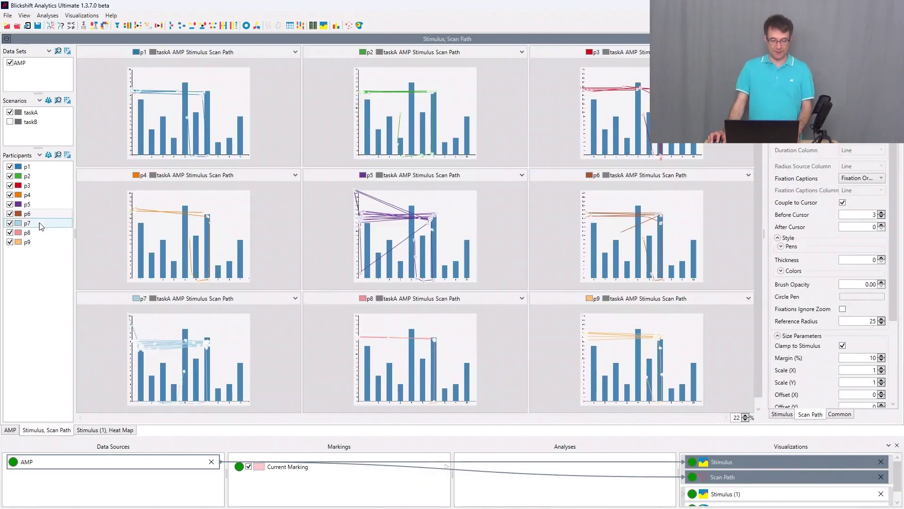
{"action": "left_click", "coordinate": [67, 154]}
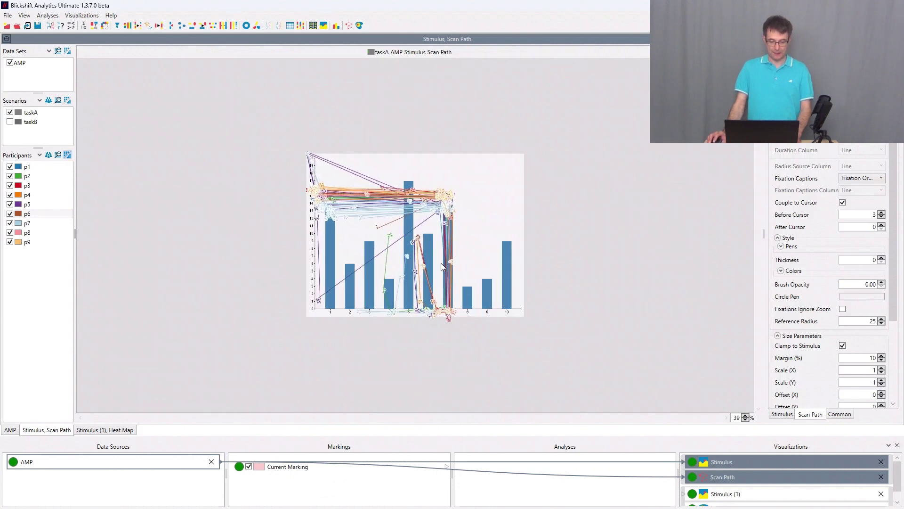